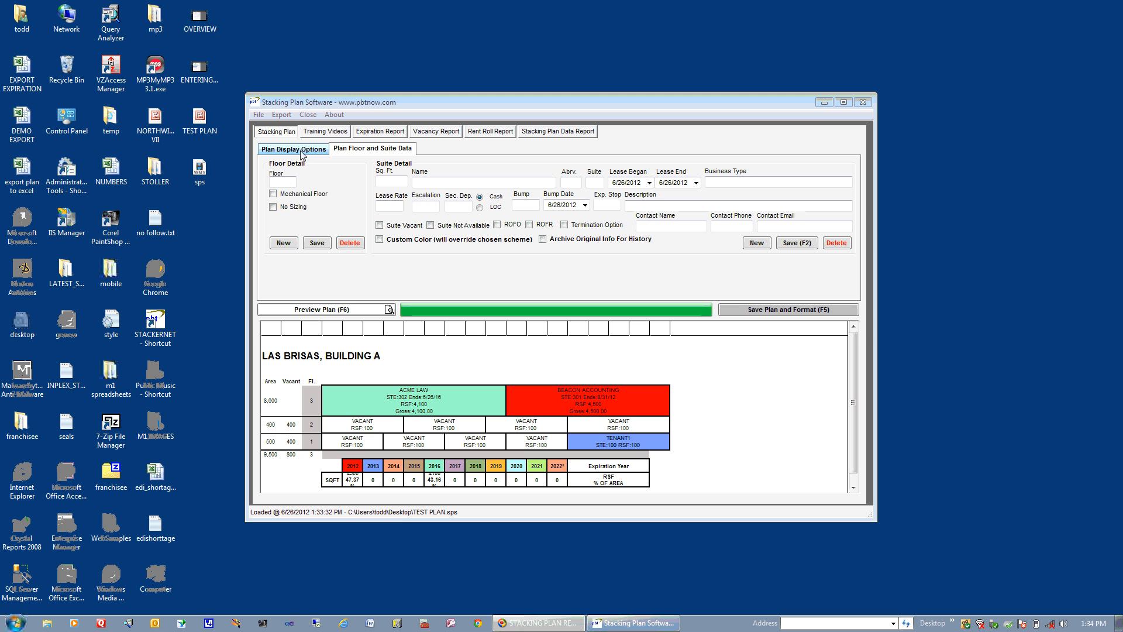
In the plan display options, hide Name, show Sec. Dep., Lease Rate, Abrv., Bump and Bump Date, and save the plan and format
left_click(300, 152)
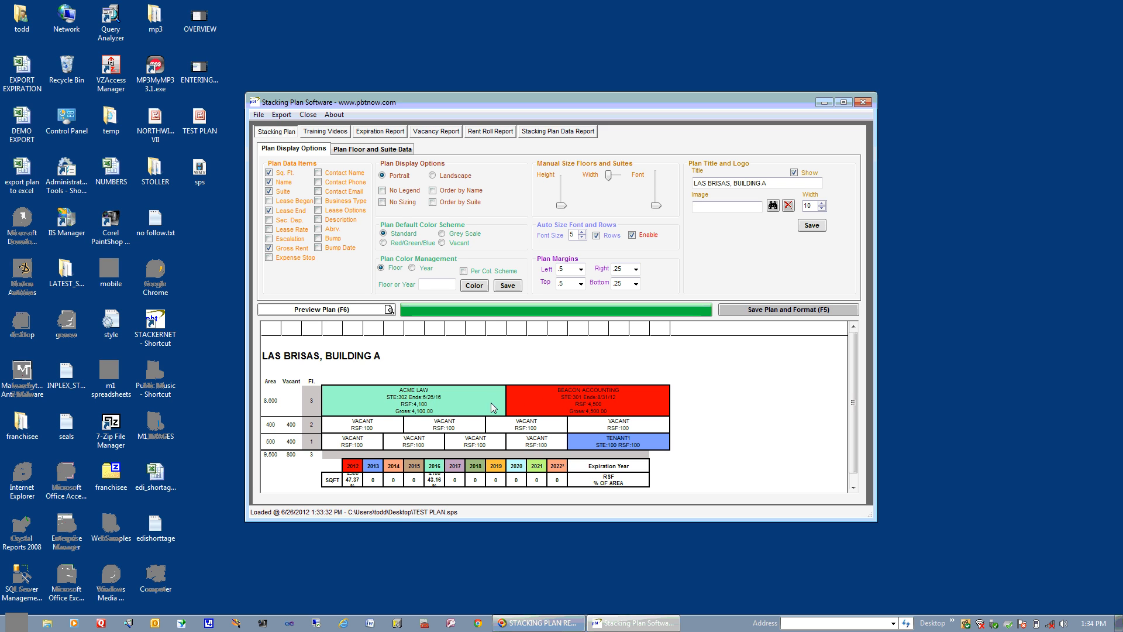
double_click(500, 100)
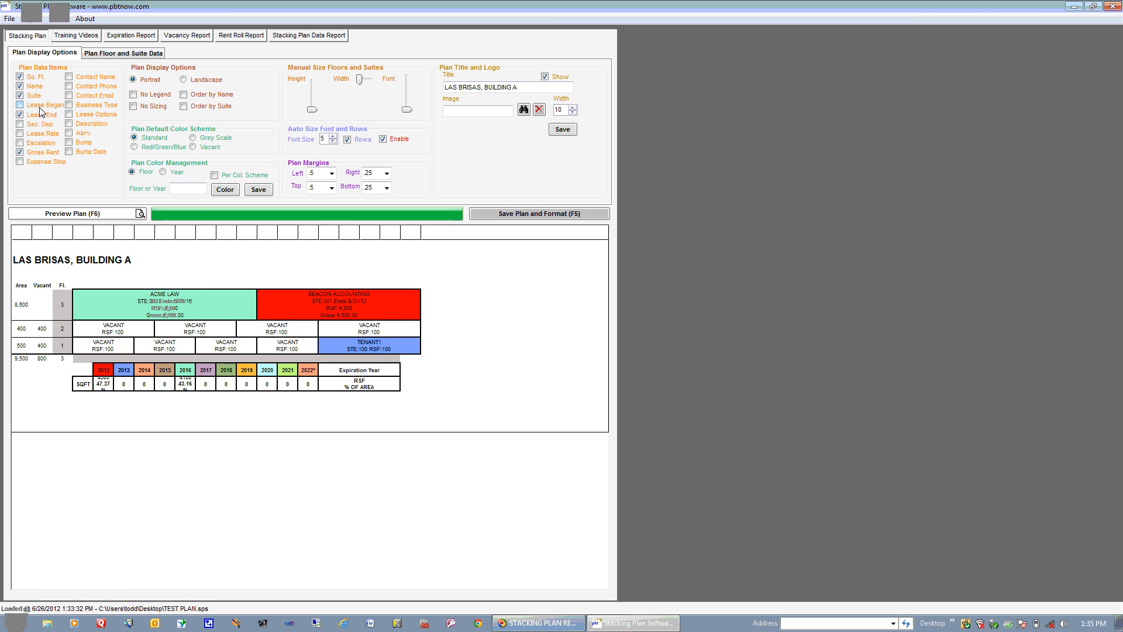
left_click(20, 86)
left_click(69, 133)
left_click(69, 142)
left_click(69, 152)
left_click(20, 124)
left_click(20, 134)
left_click(565, 214)
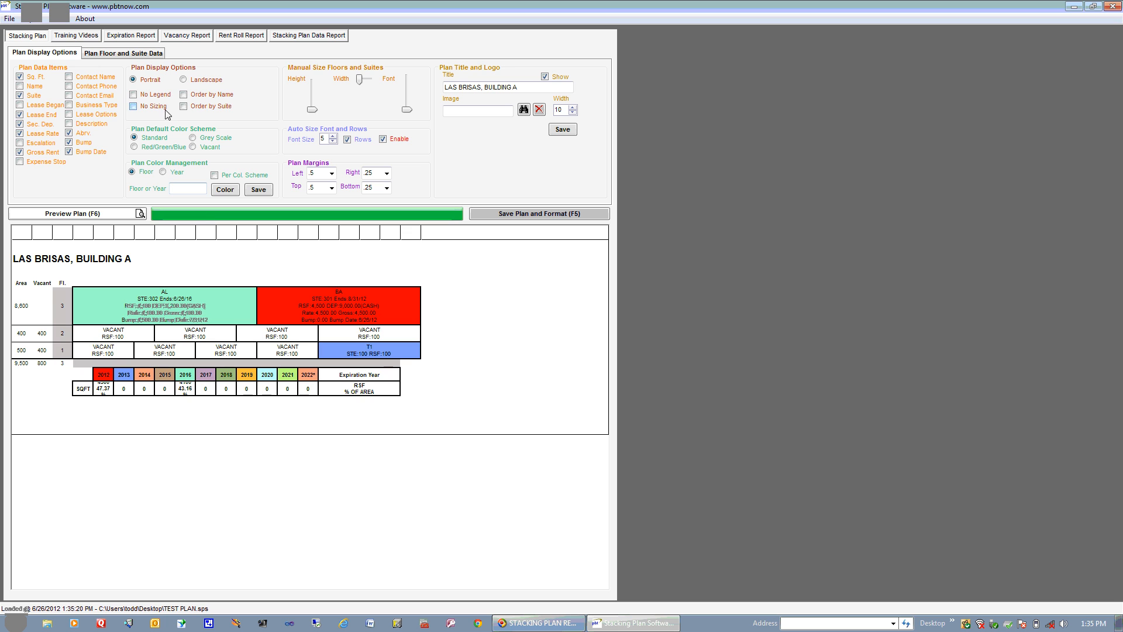
Switch the plan to landscape orientation without a legend and save the plan and format
left_click(196, 82)
left_click(134, 96)
left_click(538, 216)
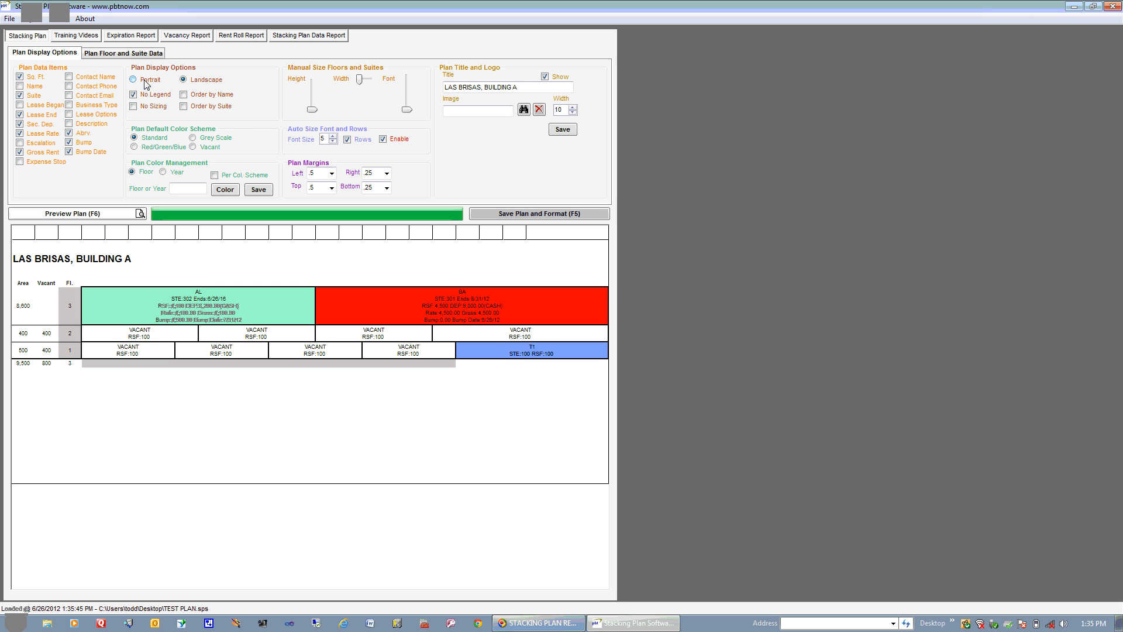
Return the plan to portrait orientation with its legend and save the plan and format
left_click(134, 80)
left_click(134, 94)
left_click(522, 215)
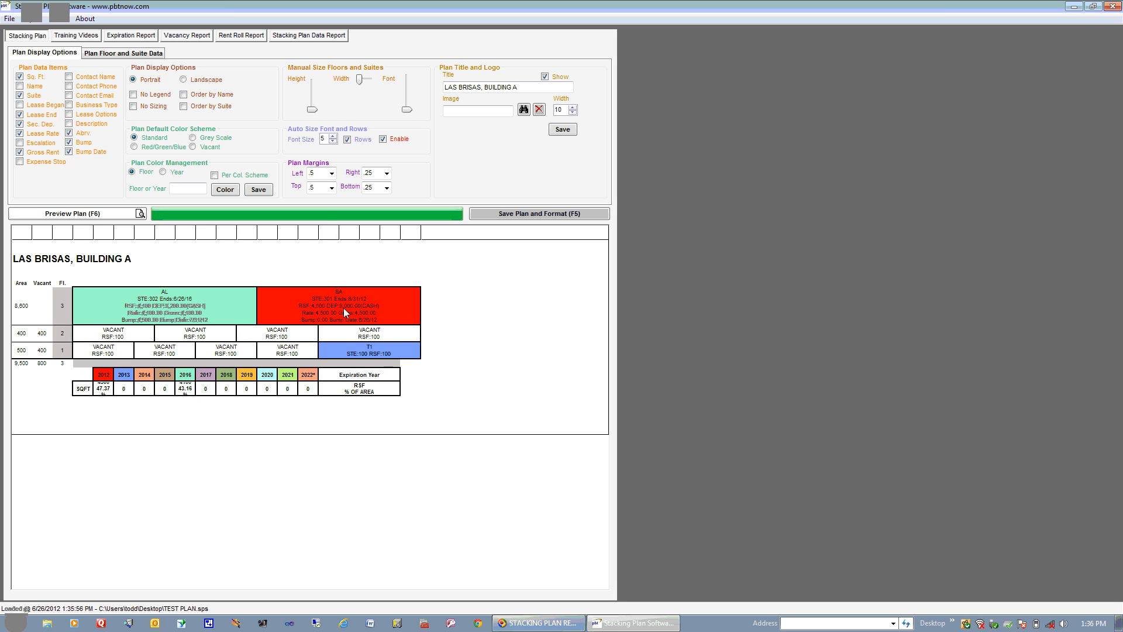
Apply the Grey Scale color scheme to the plan, then switch it to the Vacant scheme
left_click(193, 138)
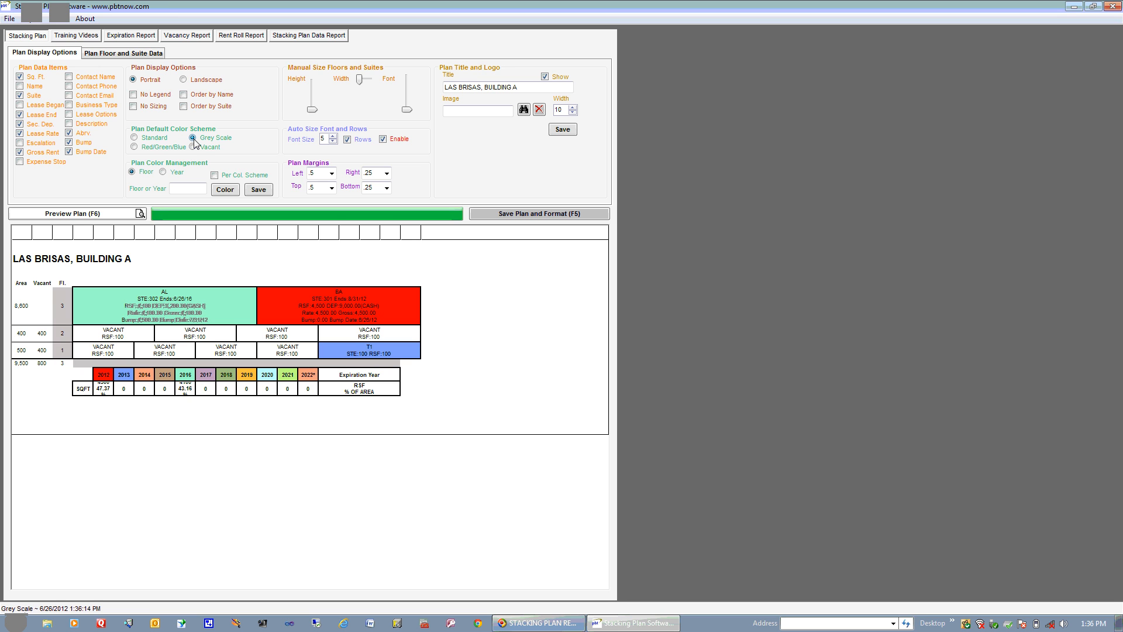
left_click(564, 210)
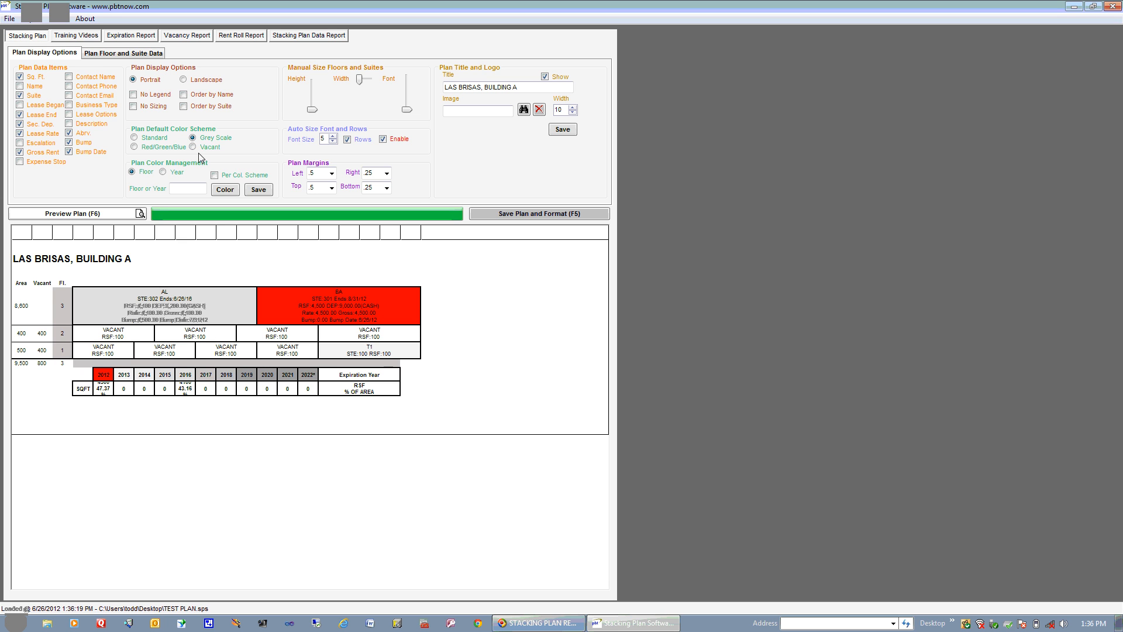
left_click(194, 148)
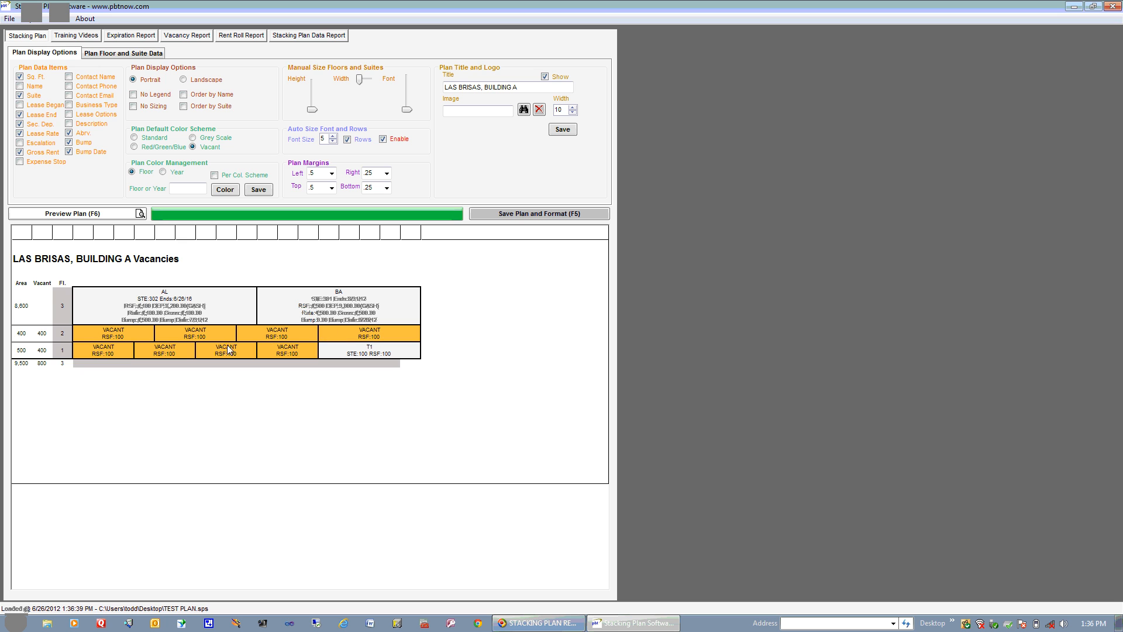
Set the plan's default color scheme back to Standard and save the plan and format
left_click(147, 145)
left_click(520, 220)
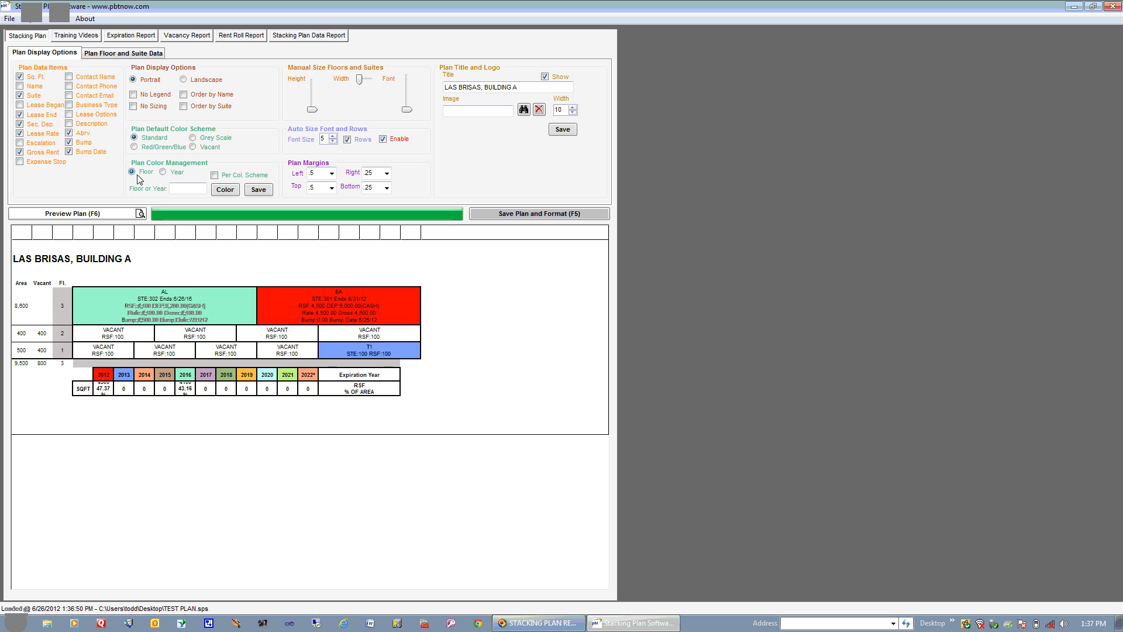
Assign an orange color to floor 2 in the plan color management and save it
left_click(190, 188)
left_click(226, 189)
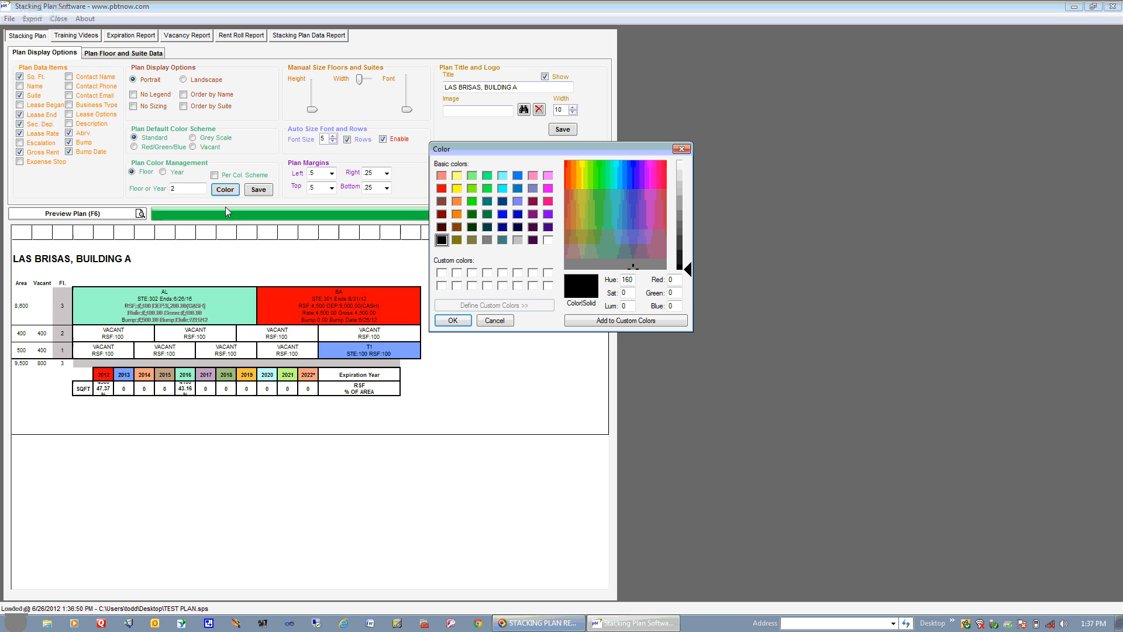
left_click(457, 214)
left_click(453, 320)
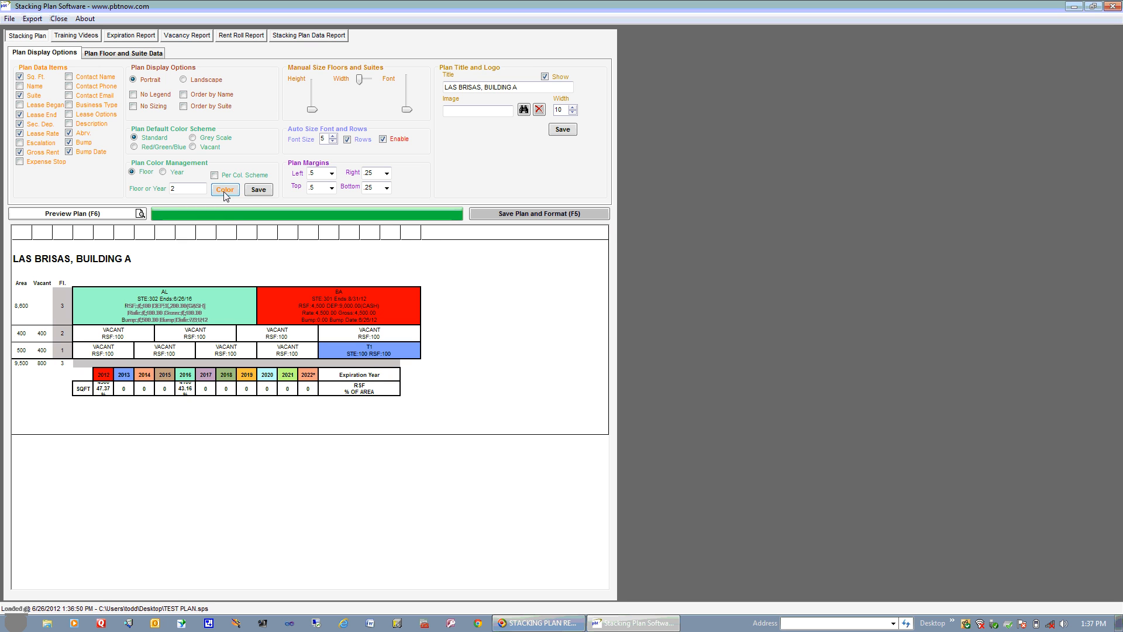
left_click(260, 191)
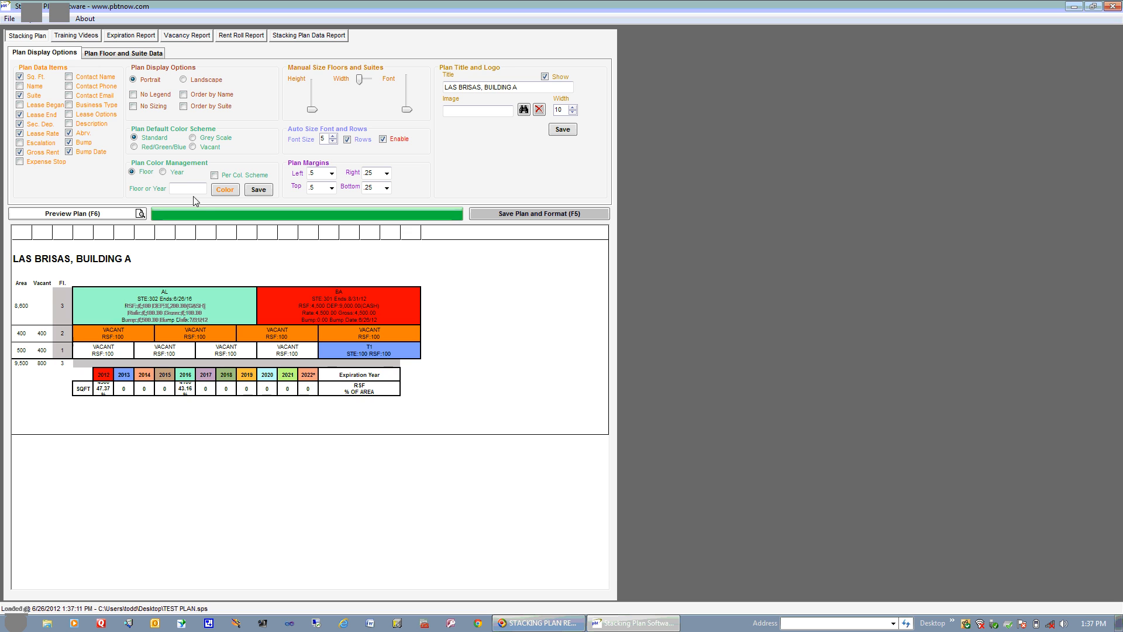
Reset the floor colors to the plan's default color scheme and save the color setting
left_click(215, 175)
left_click(258, 190)
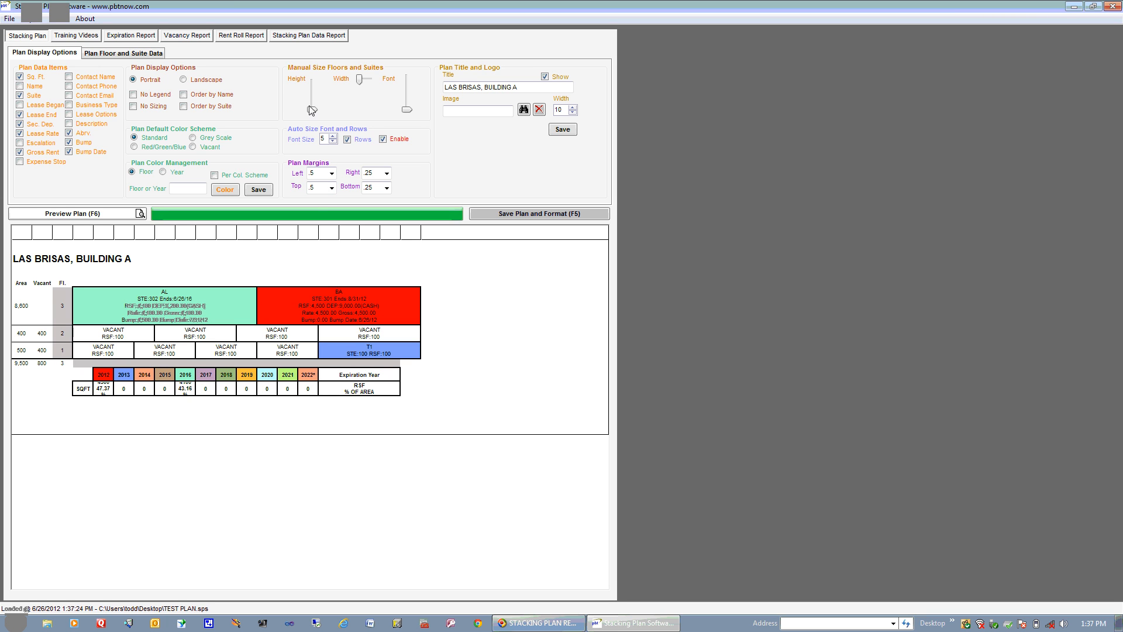
Select the AL suite on floor 3 and manually increase the floor's height
left_click(213, 299)
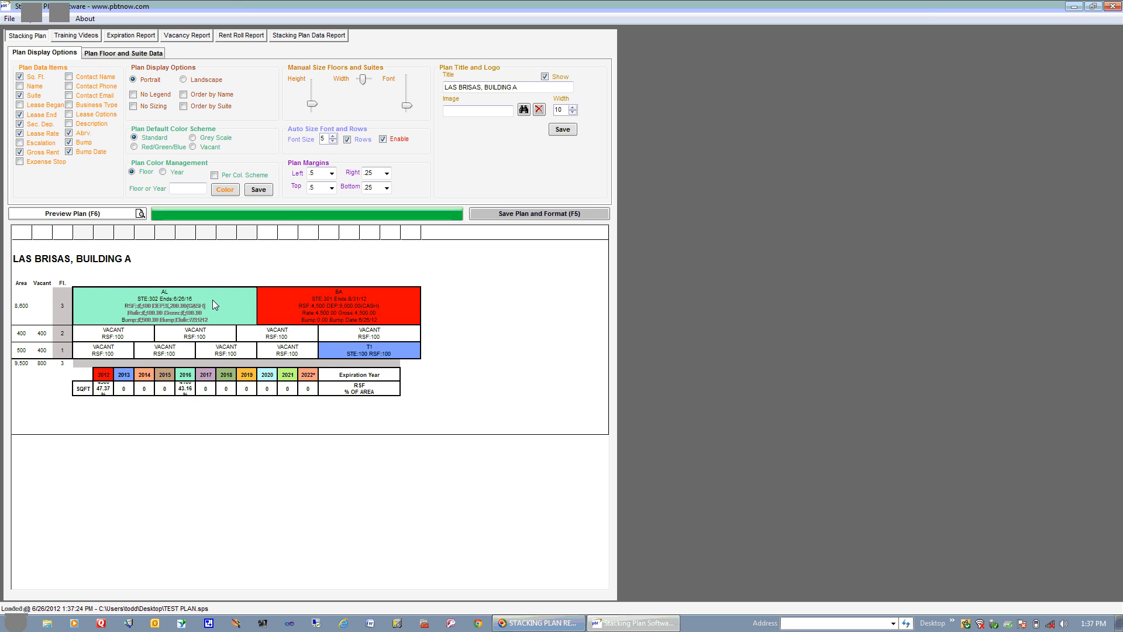
left_click(312, 104)
left_click_drag(312, 104, 312, 95)
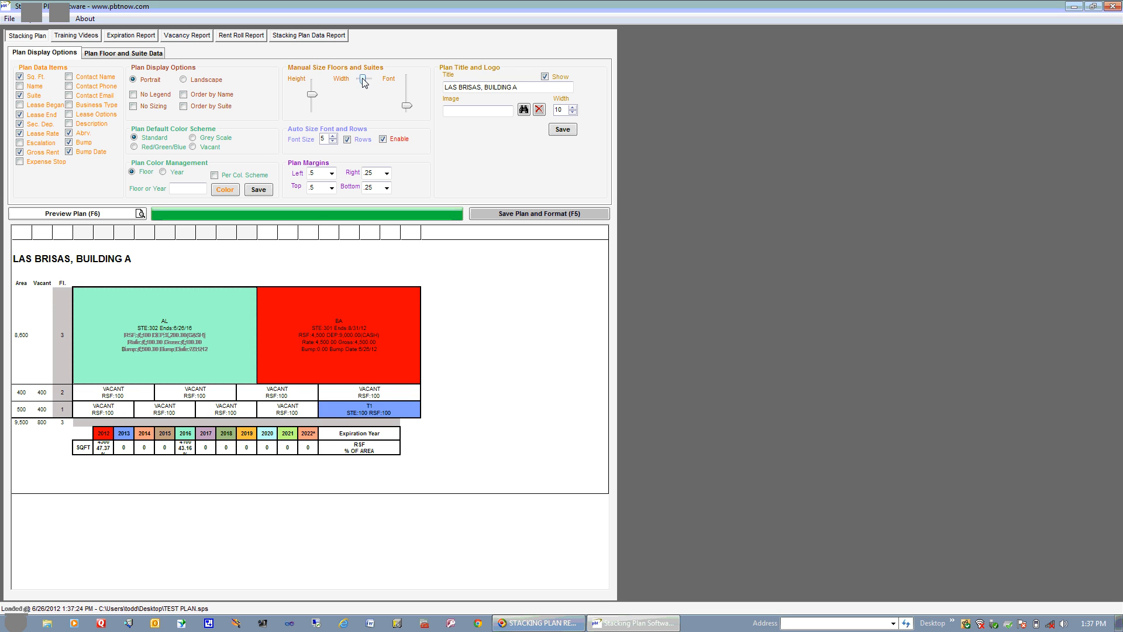
Manually widen the AL suite slightly and enlarge its text font
left_click_drag(364, 81, 369, 80)
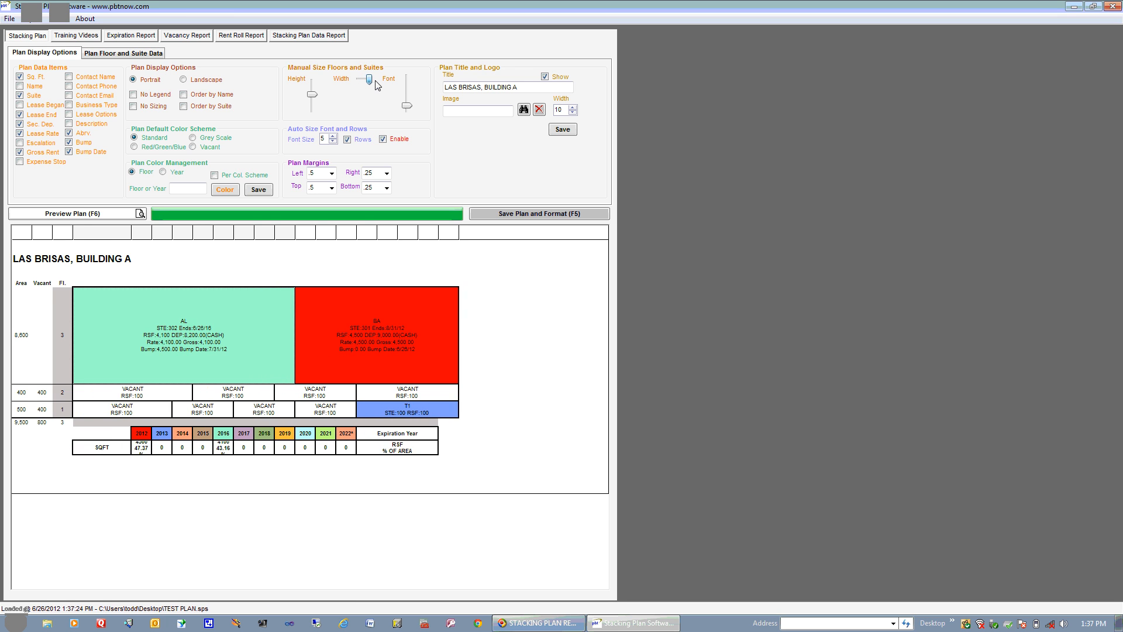
left_click_drag(366, 83, 363, 83)
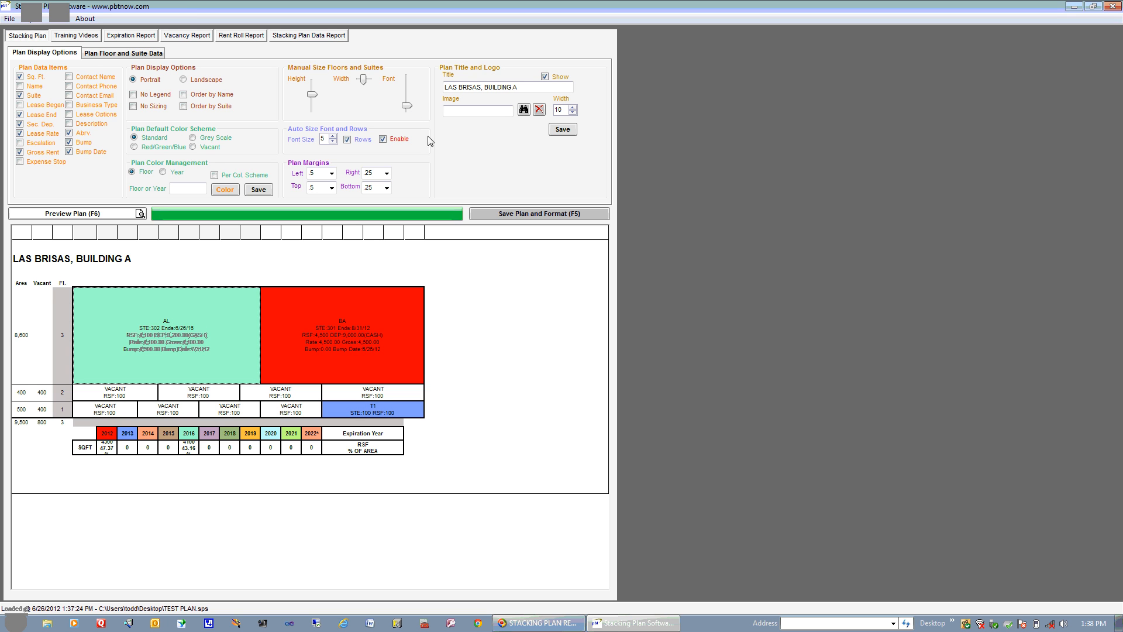
left_click(408, 105)
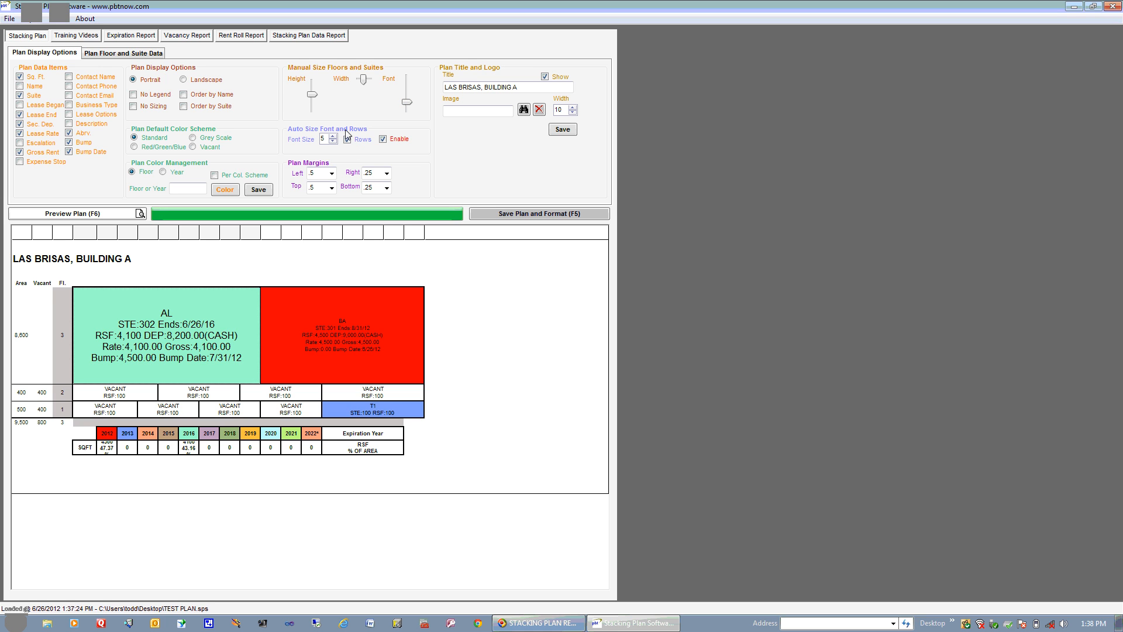
Set the auto-size font size to 4 with auto sizing enabled, and save the plan and format
left_click(383, 139)
left_click(383, 140)
left_click(537, 216)
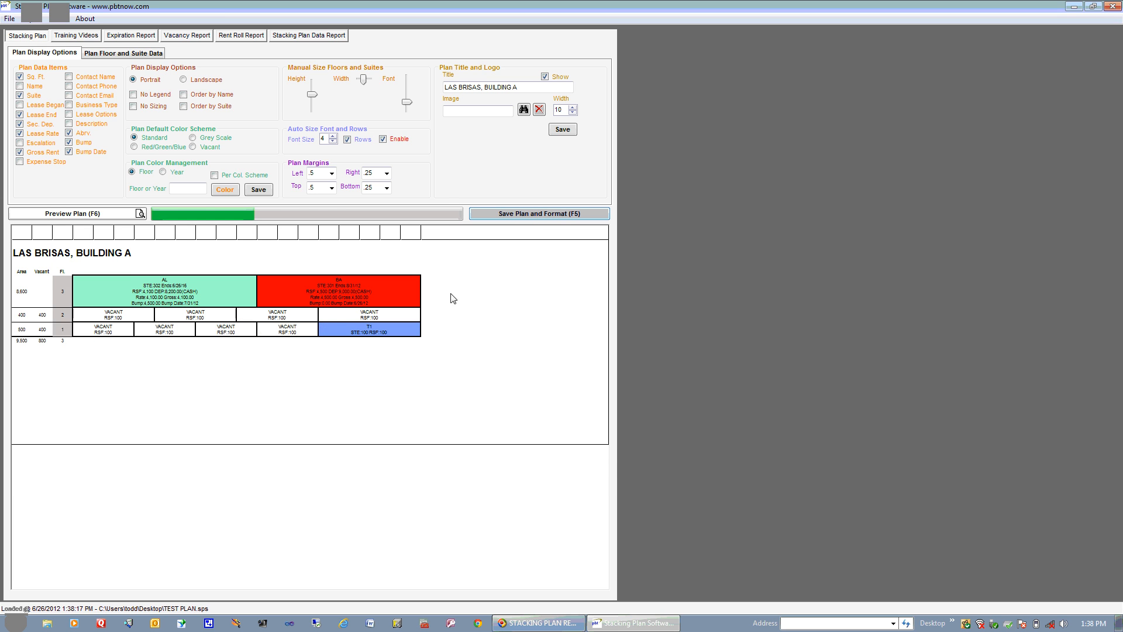